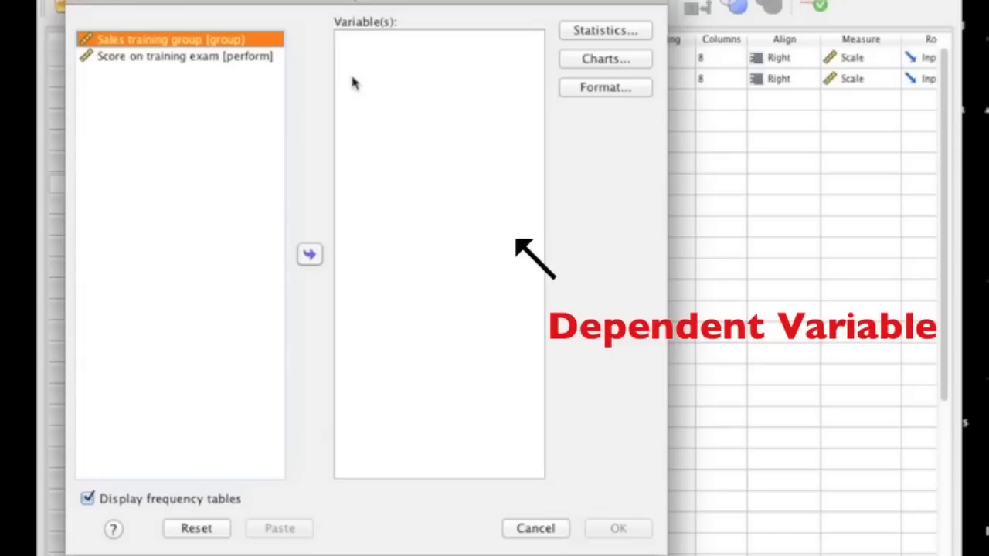
- Add Score on training exam to the Frequencies variables and turn off the display of frequency tables
{"action": "left_click", "coordinate": [255, 65]}
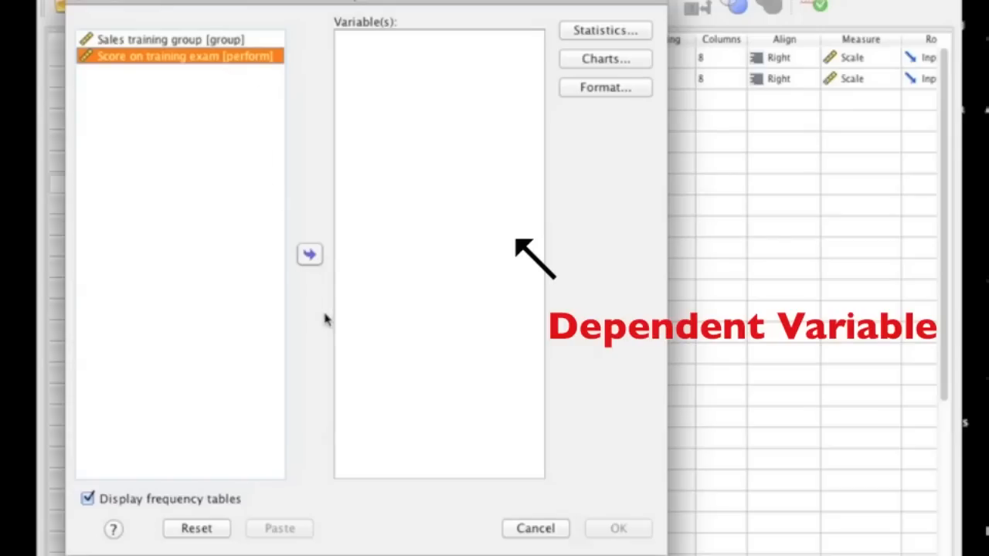
{"action": "left_click", "coordinate": [311, 258]}
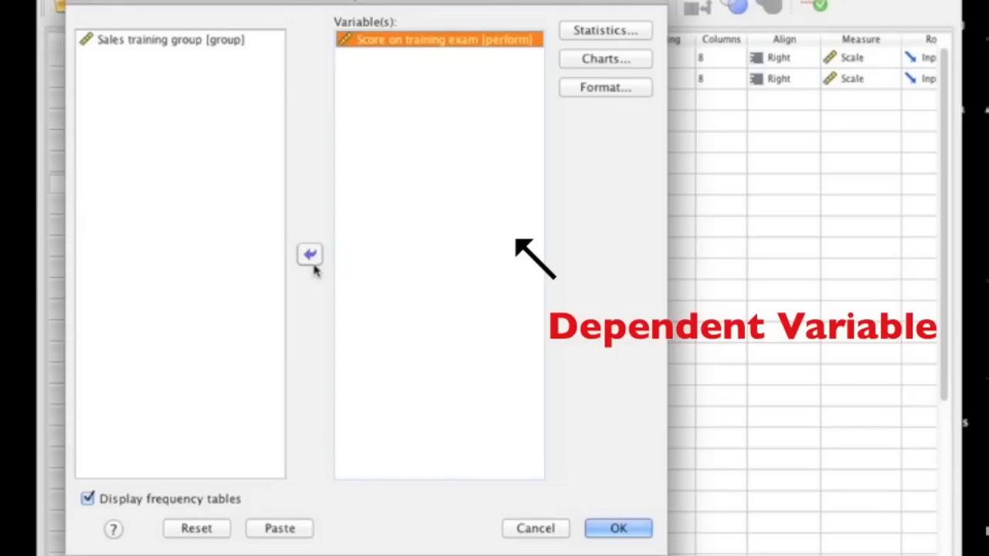
{"action": "left_click", "coordinate": [87, 499]}
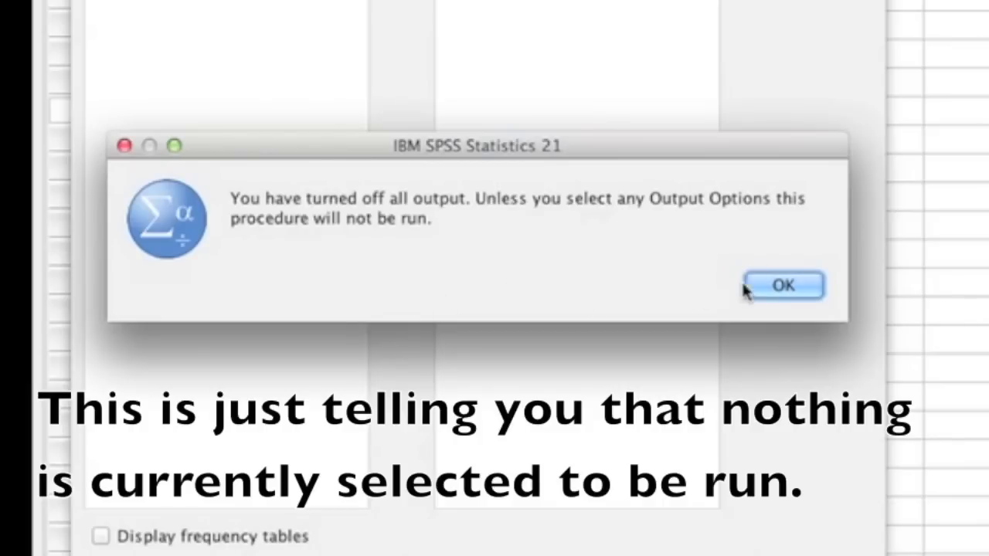
{"action": "left_click", "coordinate": [783, 288]}
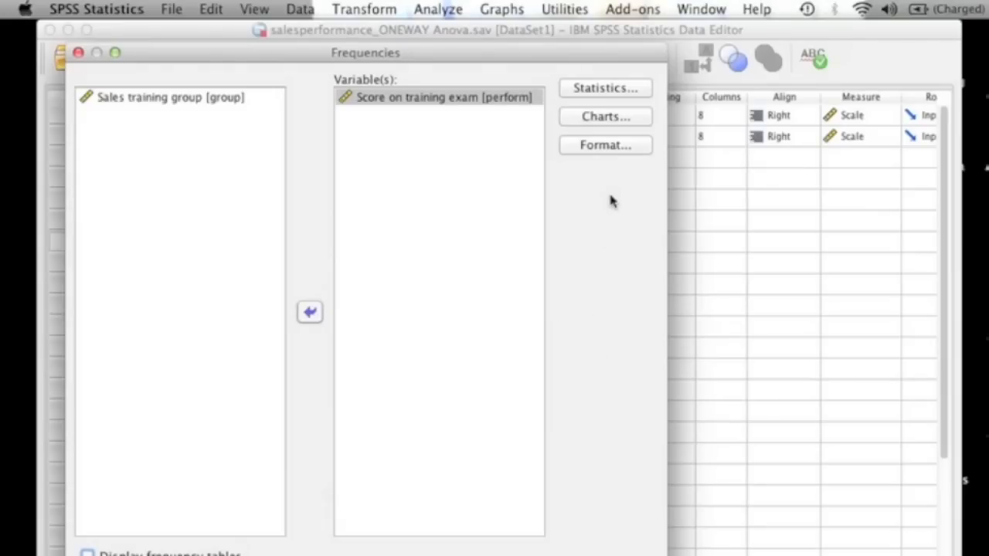
- Request the Skewness and Kurtosis distribution statistics for the frequencies analysis
{"action": "left_click", "coordinate": [603, 90]}
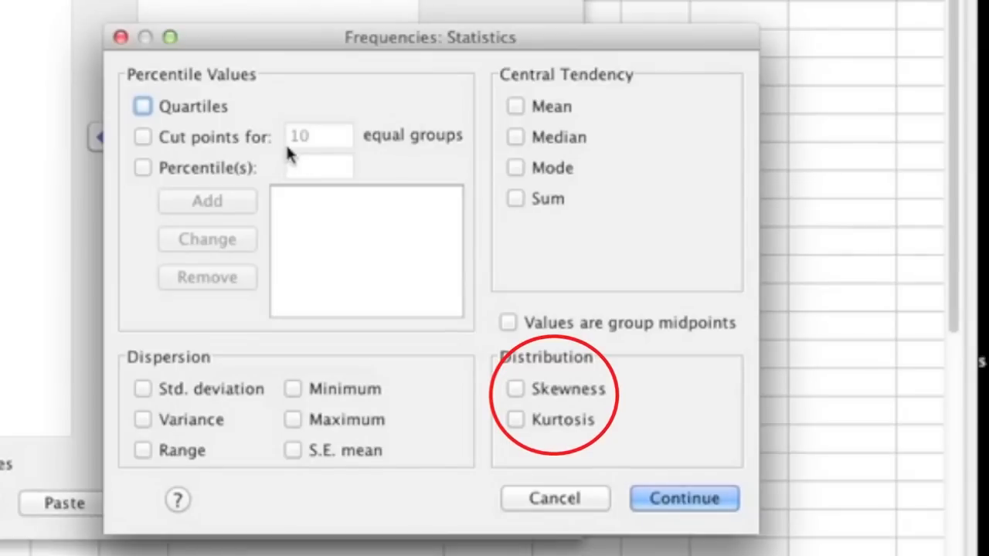
{"action": "left_click", "coordinate": [516, 390]}
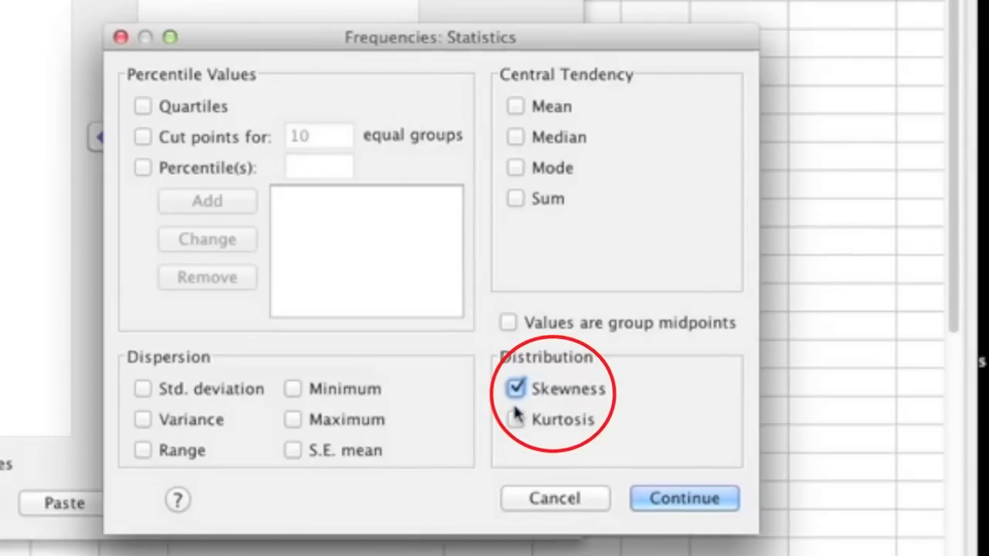
{"action": "left_click", "coordinate": [515, 422]}
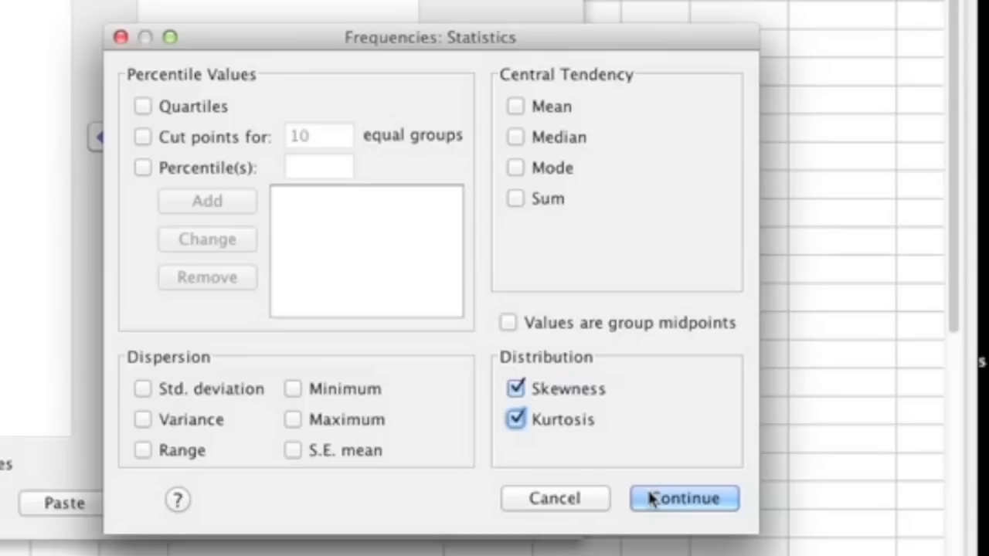
{"action": "left_click", "coordinate": [653, 501]}
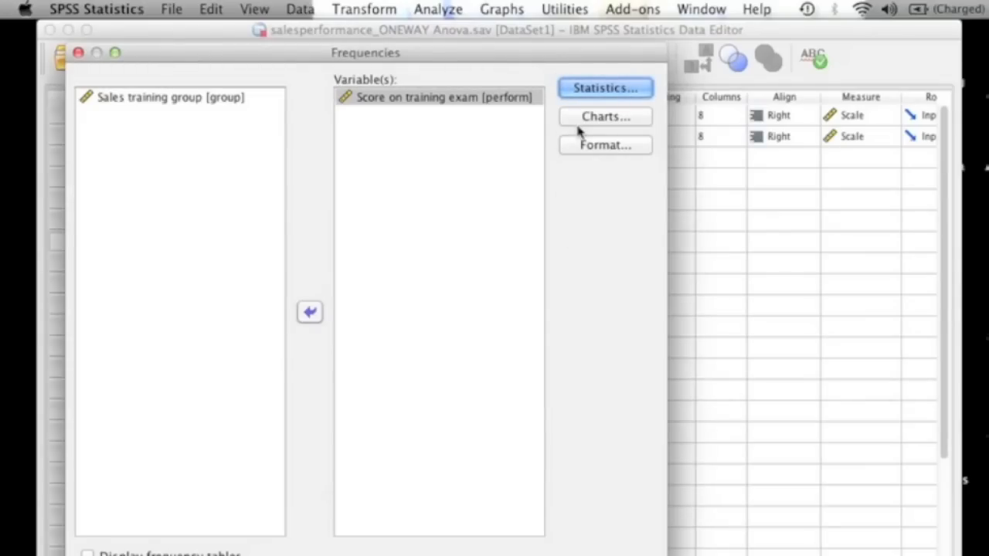
- Set the frequencies chart type to histograms with the normal curve shown, and run the analysis
{"action": "left_click", "coordinate": [579, 125]}
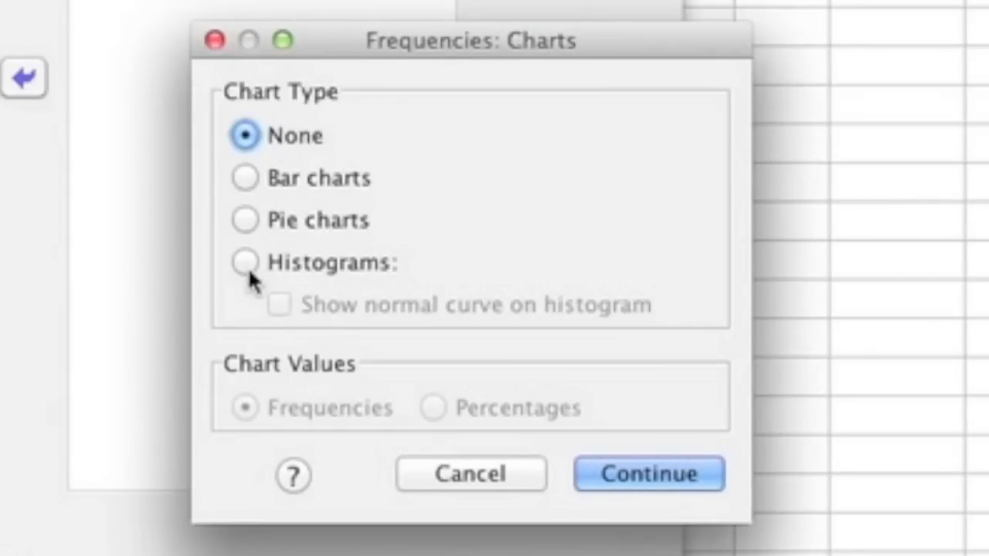
{"action": "left_click", "coordinate": [246, 264]}
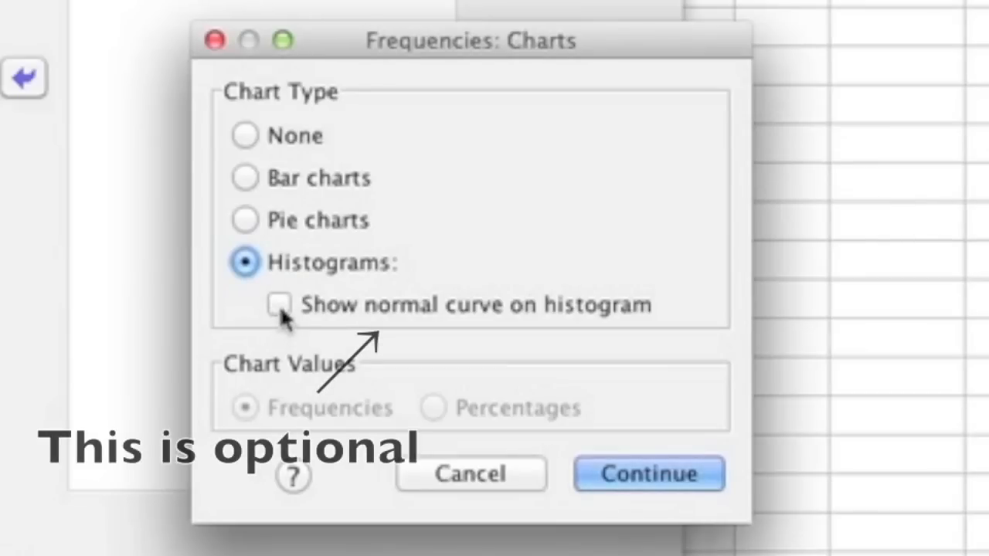
{"action": "left_click", "coordinate": [280, 306]}
{"action": "left_click", "coordinate": [280, 306]}
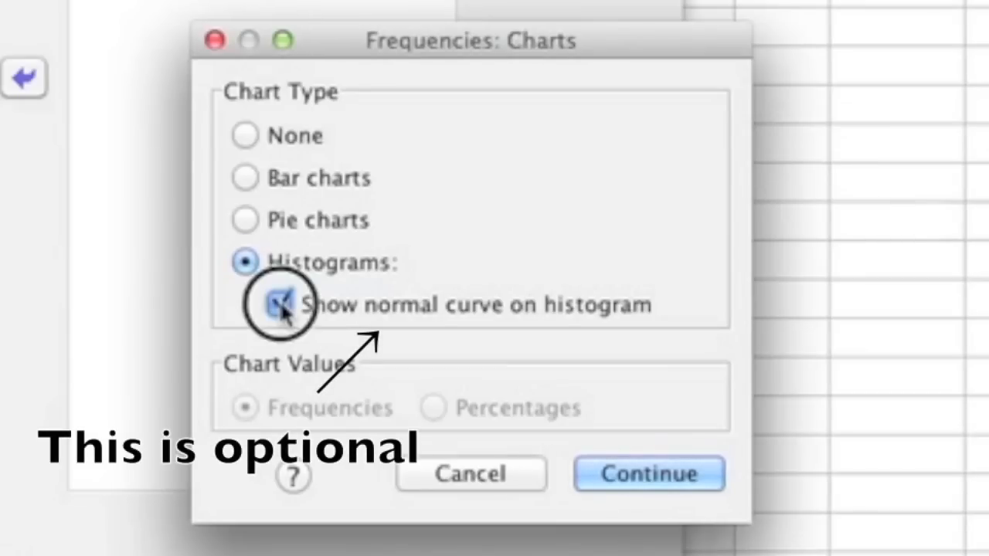
{"action": "left_click", "coordinate": [281, 306]}
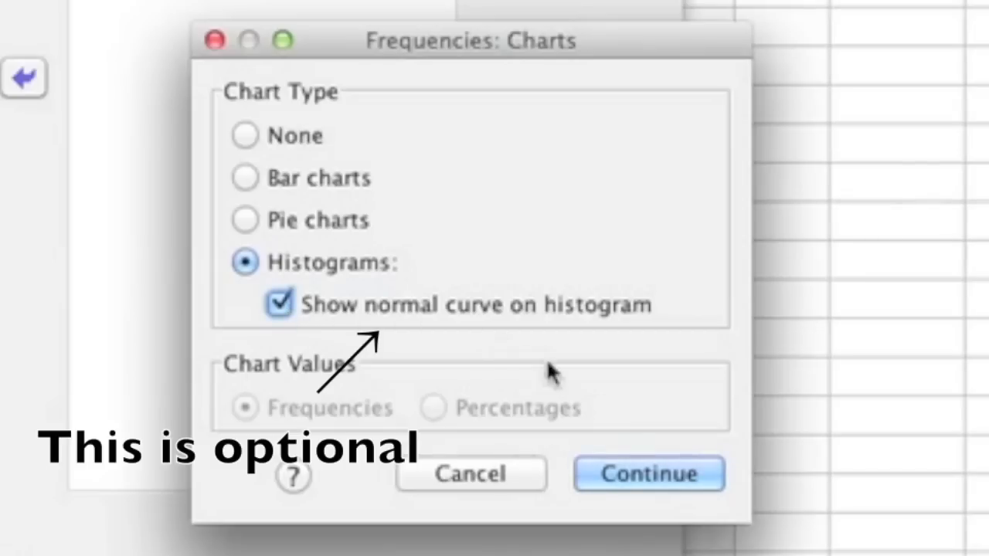
{"action": "left_click", "coordinate": [641, 478]}
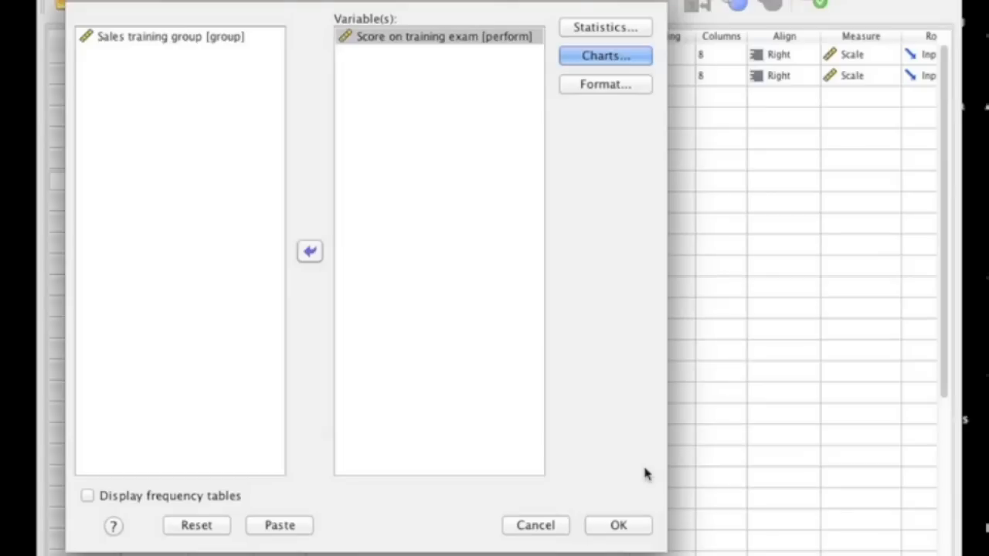
{"action": "left_click", "coordinate": [630, 529]}
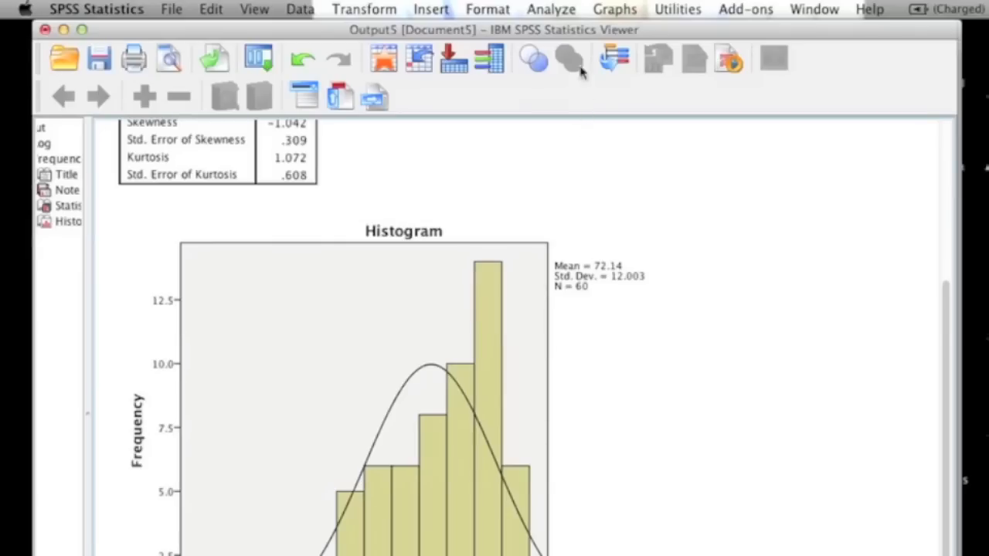
- Start the Explore procedure from Descriptive Statistics with Score on training exam as the dependent variable
{"action": "left_click", "coordinate": [566, 8]}
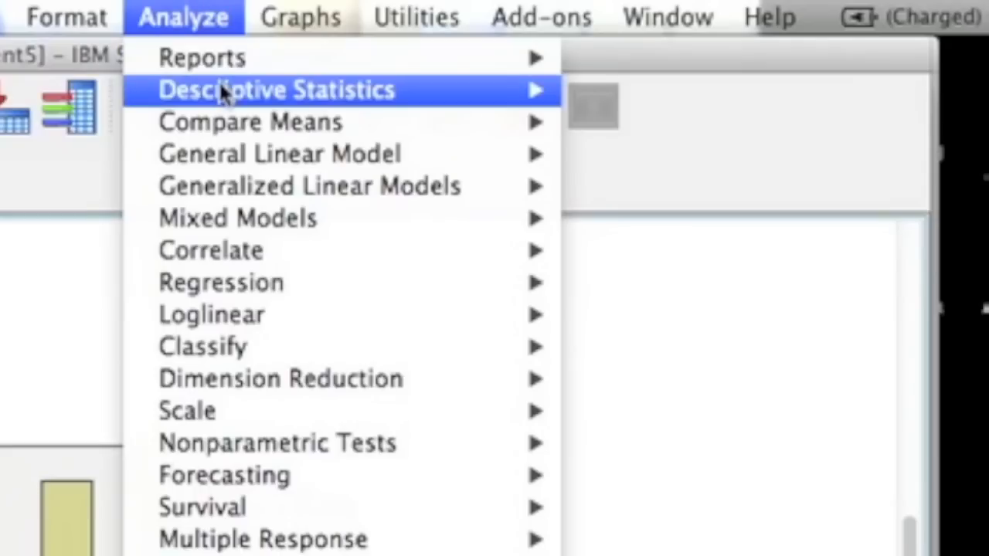
{"action": "mouse_move", "coordinate": [220, 91]}
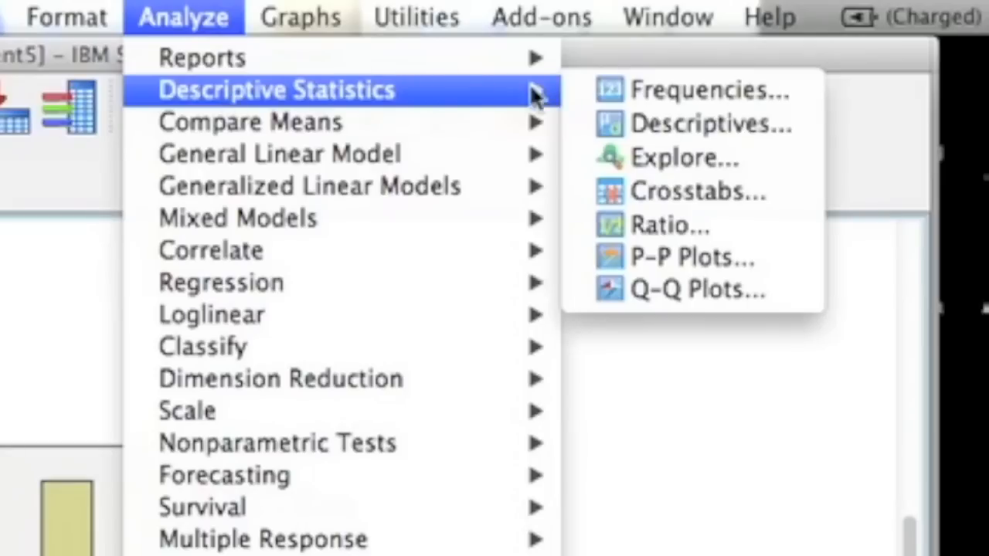
{"action": "left_click", "coordinate": [693, 153]}
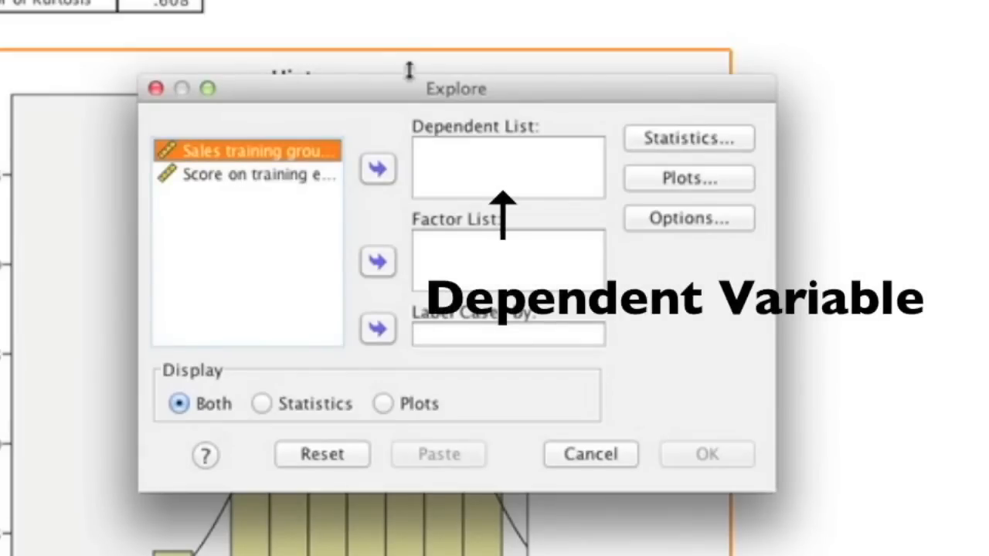
{"action": "left_click", "coordinate": [290, 149]}
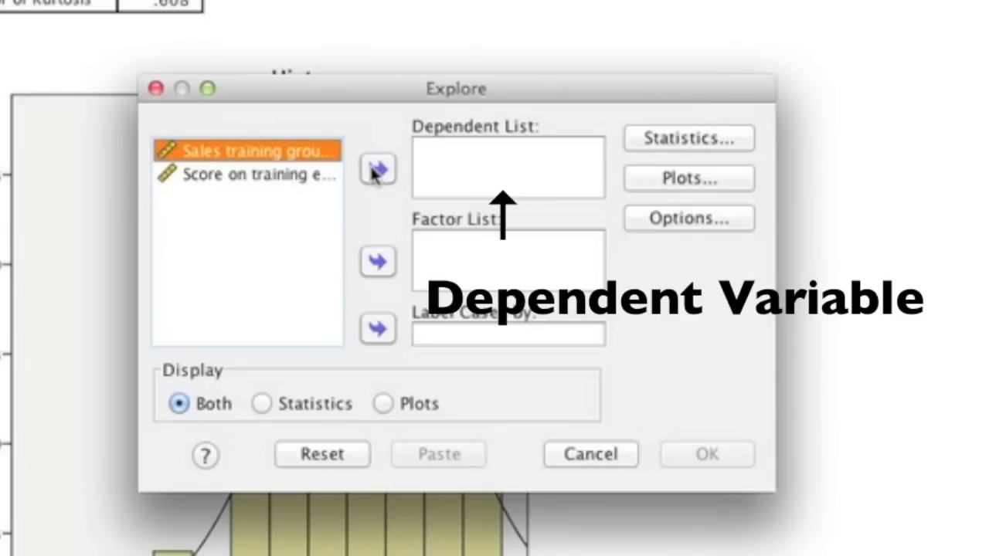
{"action": "left_click", "coordinate": [310, 181]}
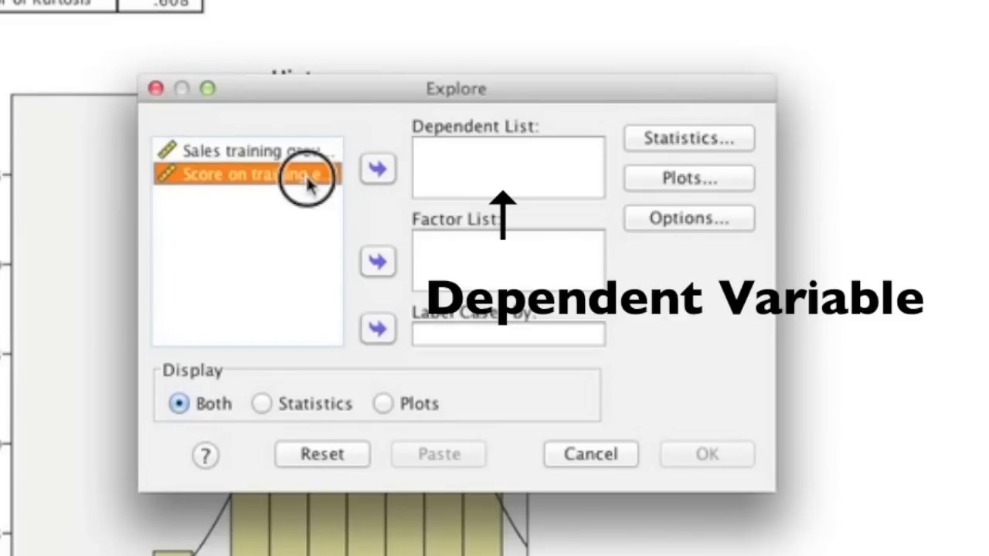
{"action": "left_click", "coordinate": [369, 176]}
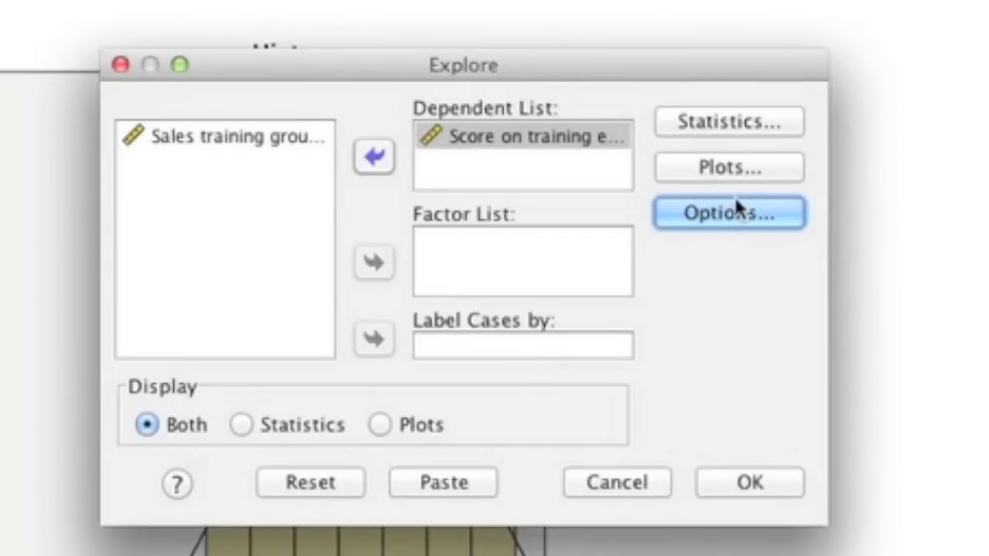
- Set the Explore plots to Histogram without Stem-and-leaf, no boxplots, and normality plots with tests, and run the analysis
{"action": "left_click", "coordinate": [727, 171]}
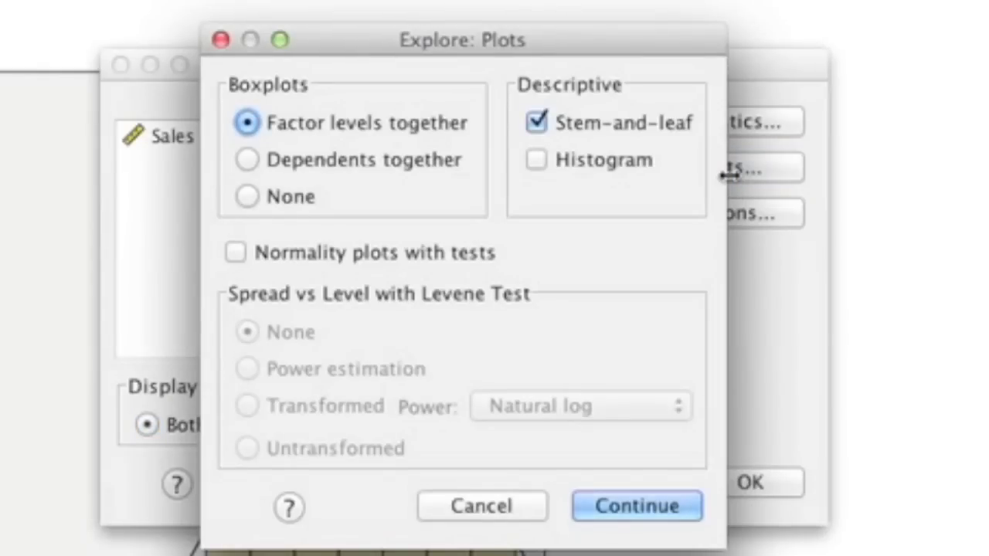
{"action": "left_click", "coordinate": [534, 123]}
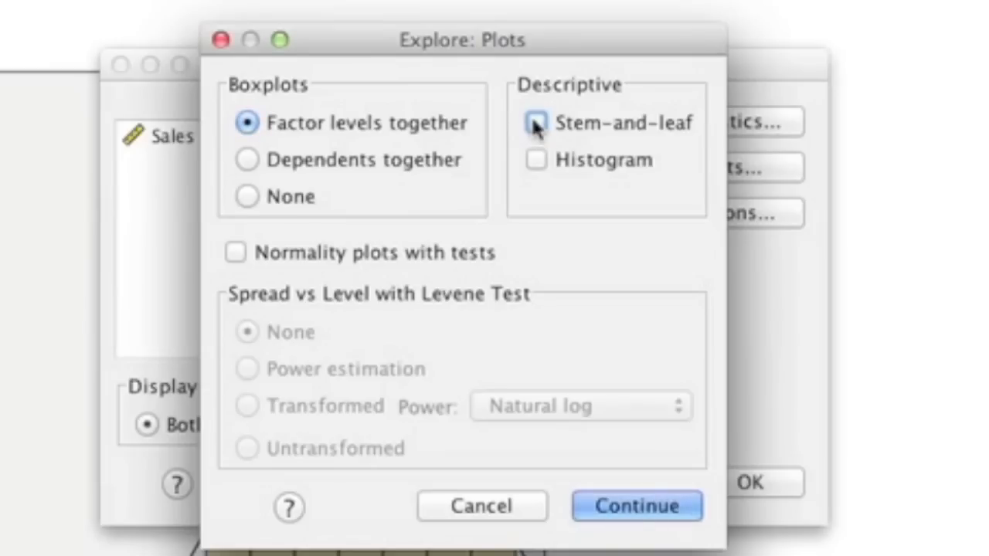
{"action": "left_click", "coordinate": [536, 160]}
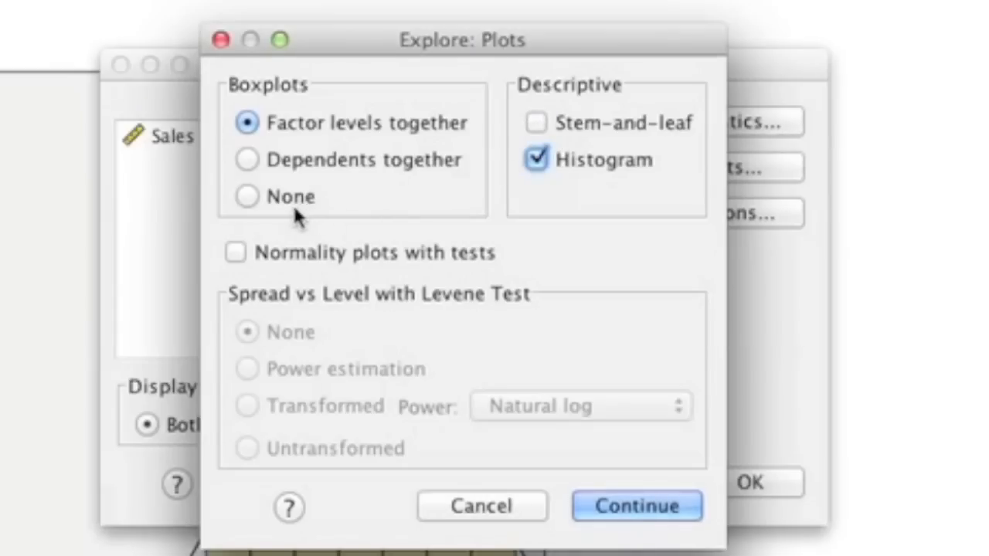
{"action": "left_click", "coordinate": [249, 197]}
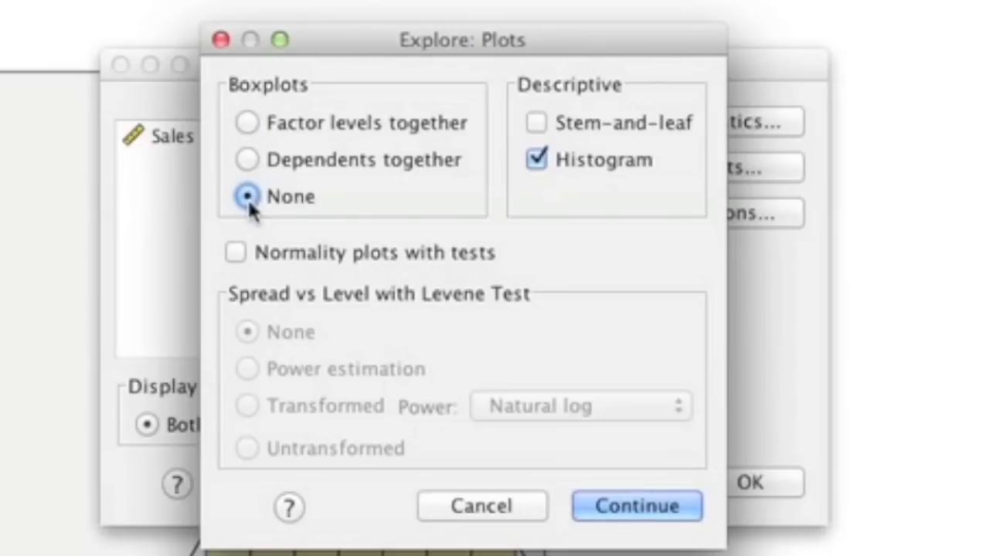
{"action": "left_click", "coordinate": [235, 255]}
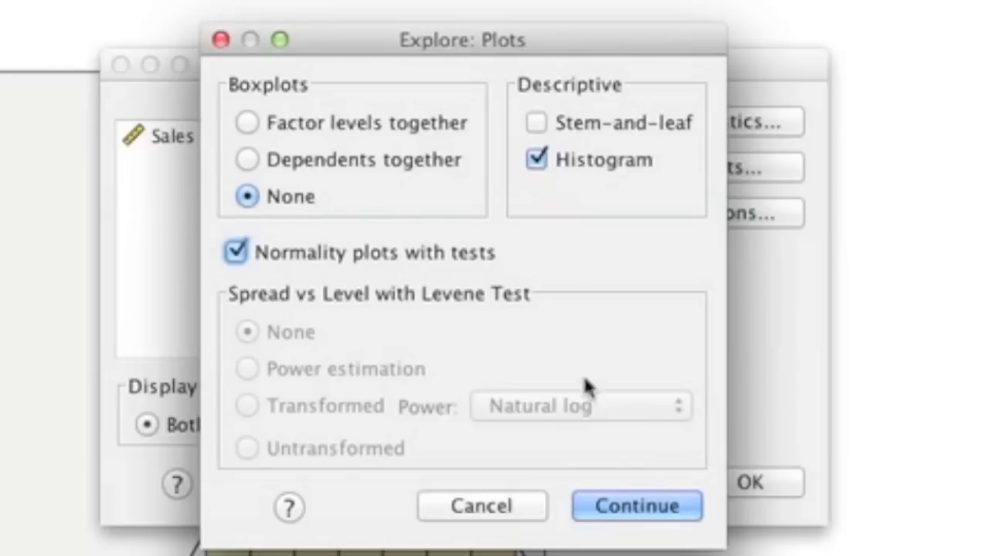
{"action": "left_click", "coordinate": [663, 515]}
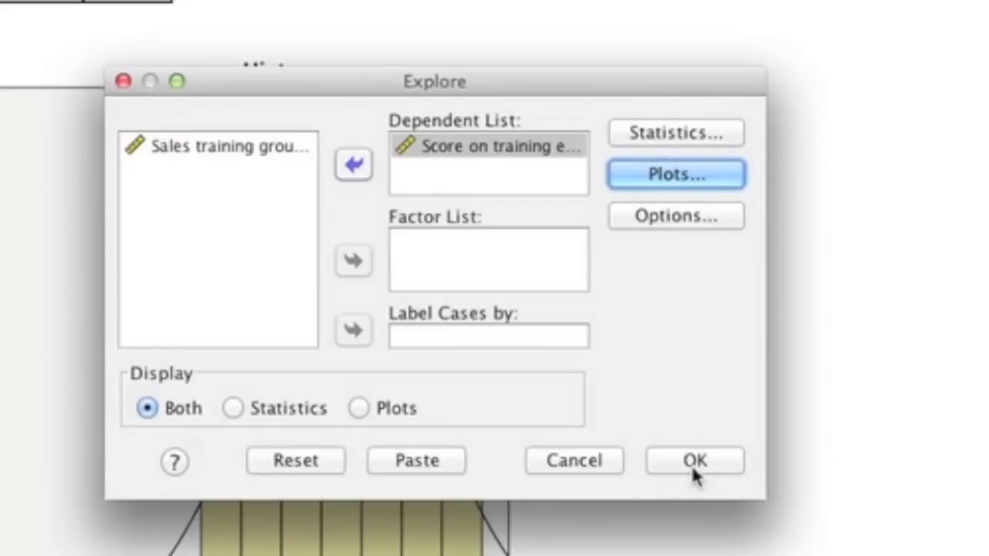
{"action": "left_click", "coordinate": [692, 464]}
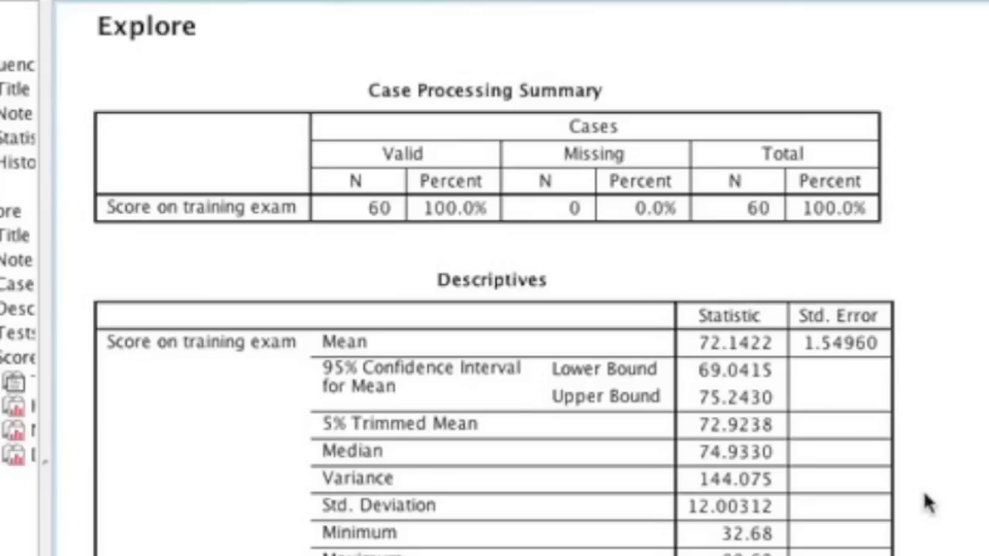
- Examine the Explore output's Descriptives table and the Kolmogorov-Smirnov and Shapiro-Wilk results under Tests of Normality
{"action": "scroll", "coordinate": [924, 494], "scroll_direction": "down", "scroll_amount": 2}
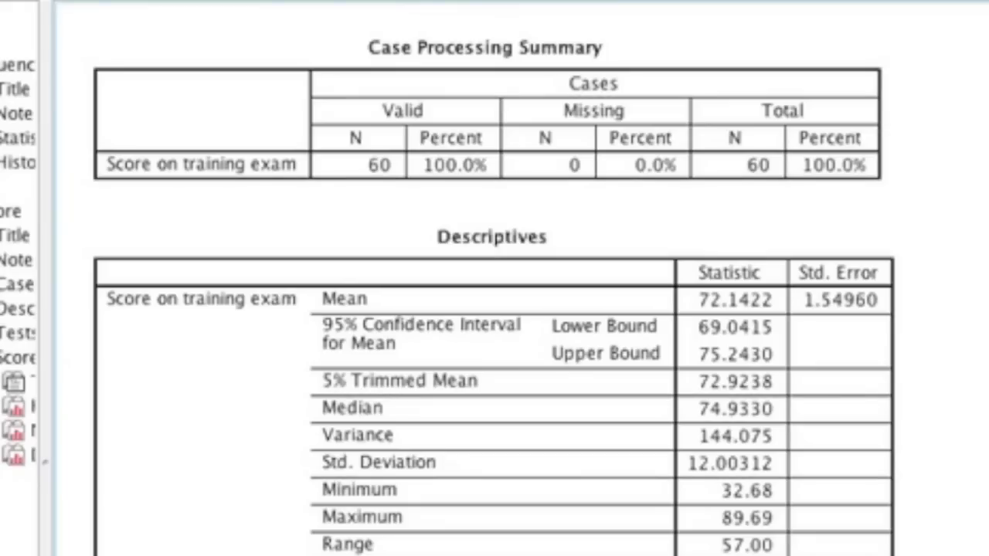
{"action": "scroll", "coordinate": [495, 348], "scroll_direction": "down", "scroll_amount": 5}
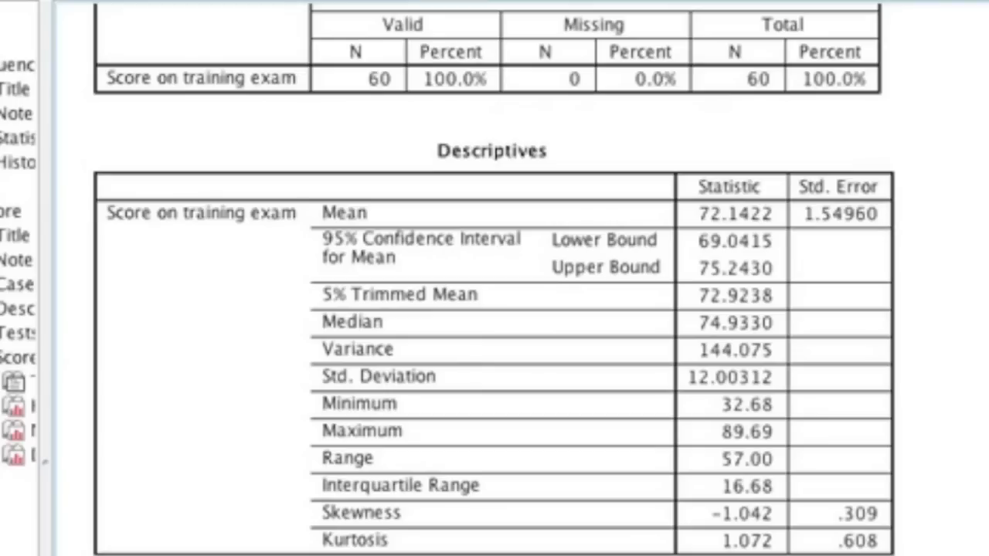
{"action": "scroll", "coordinate": [494, 309], "scroll_direction": "down", "scroll_amount": 3}
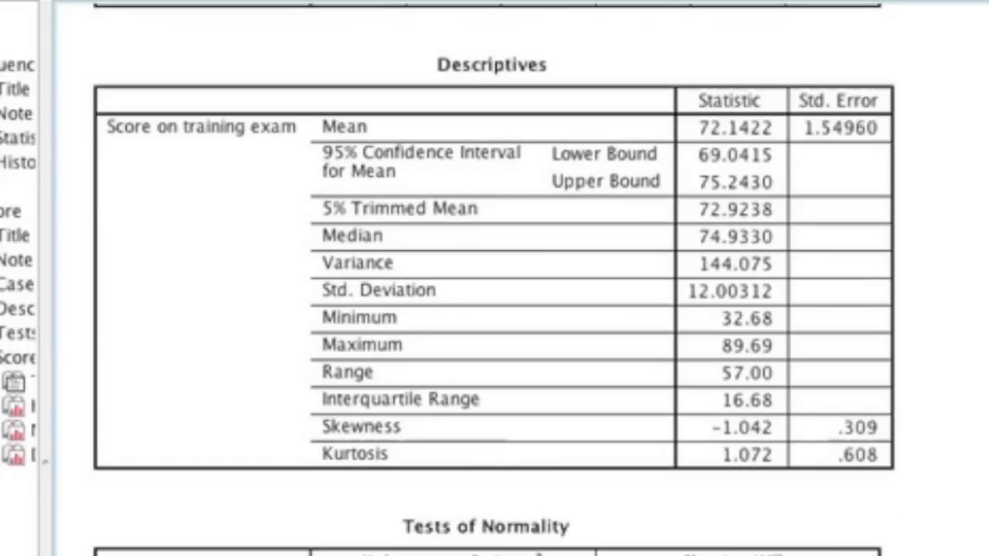
{"action": "scroll", "coordinate": [494, 309], "scroll_direction": "down", "scroll_amount": 1}
{"action": "scroll", "coordinate": [494, 309], "scroll_direction": "down", "scroll_amount": 1}
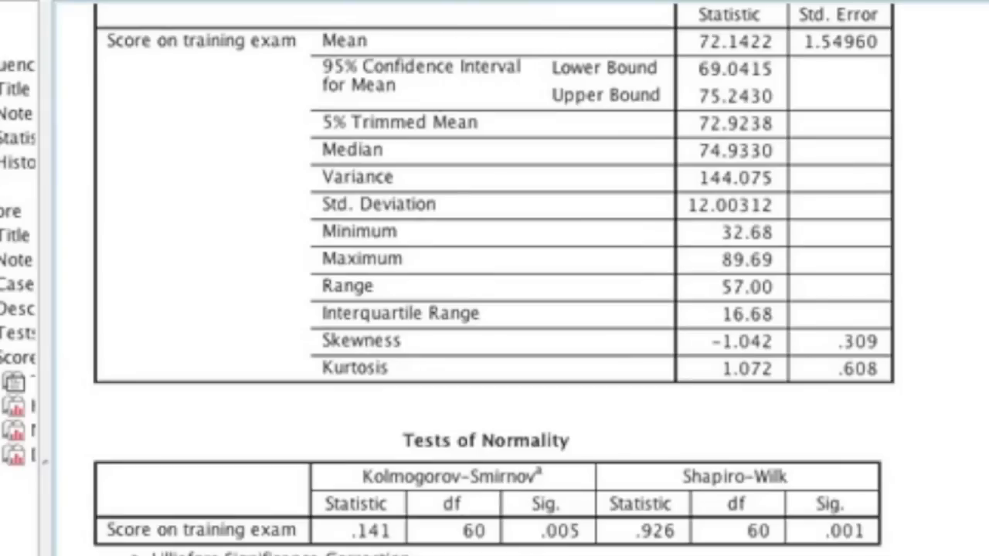
{"action": "scroll", "coordinate": [494, 310], "scroll_direction": "down", "scroll_amount": 1}
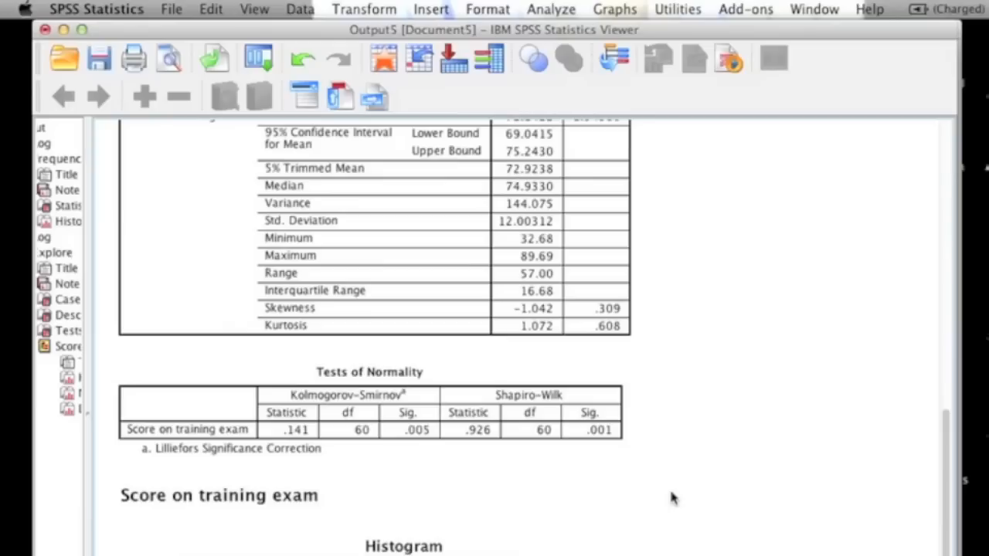
{"action": "left_click", "coordinate": [671, 499]}
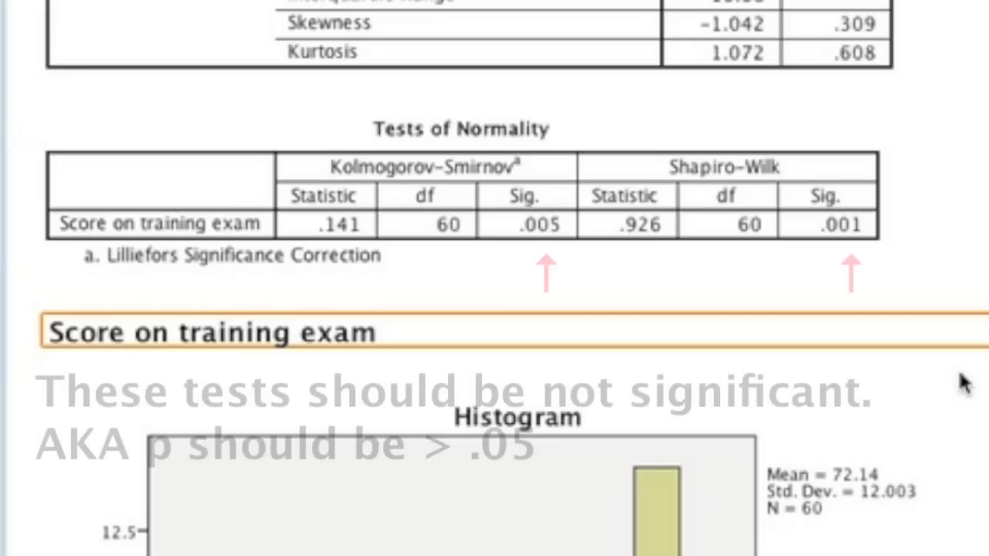